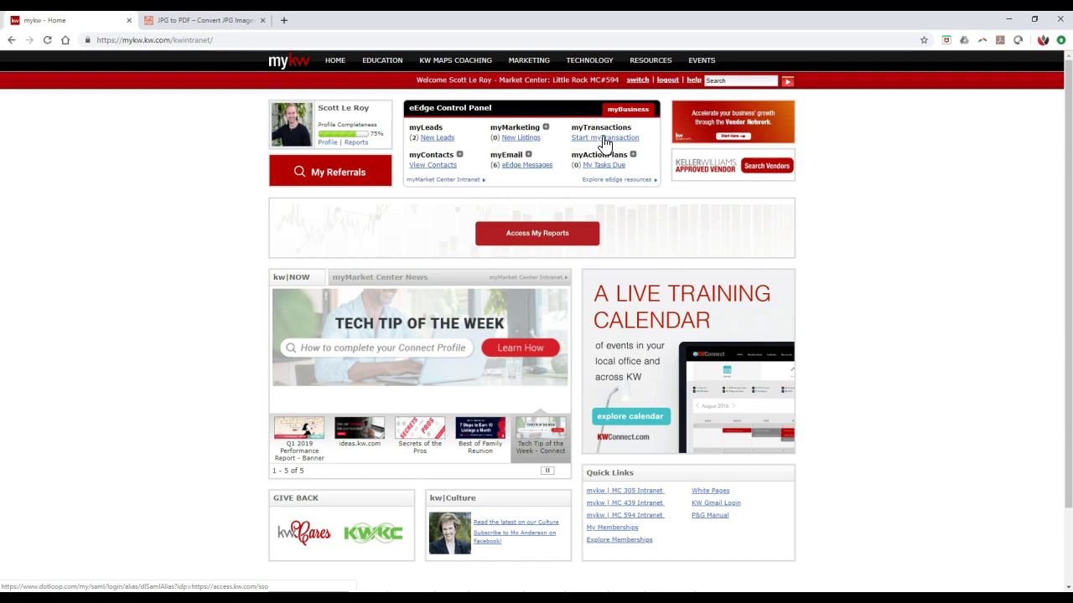
Step: Open the 123 Main Street loop from myTransactions, dismissing the survey and skipping the template
{"action": "left_click", "coordinate": [604, 138]}
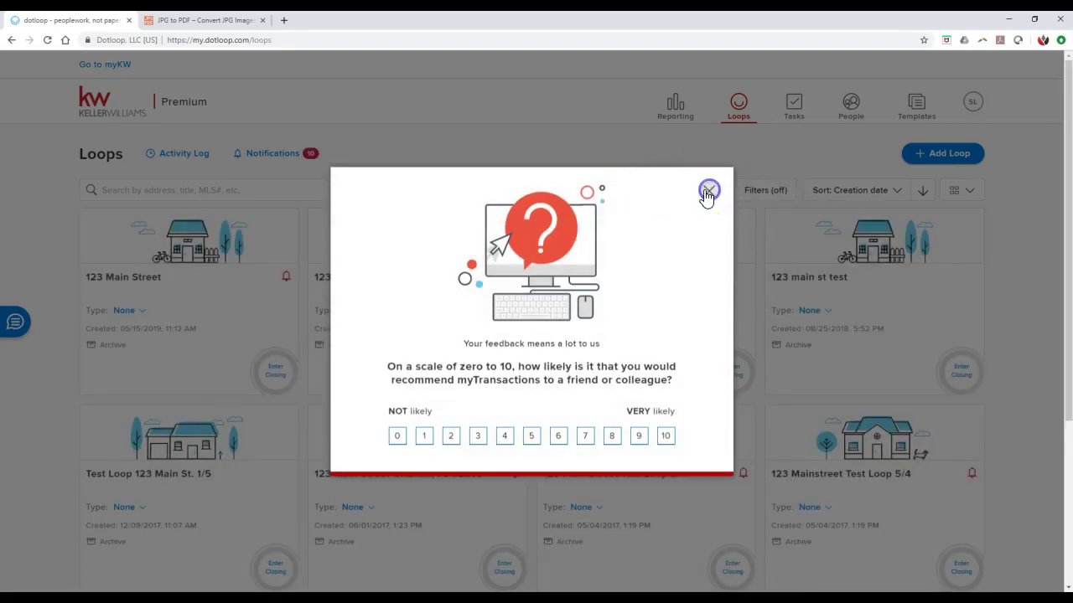
{"action": "left_click", "coordinate": [709, 198]}
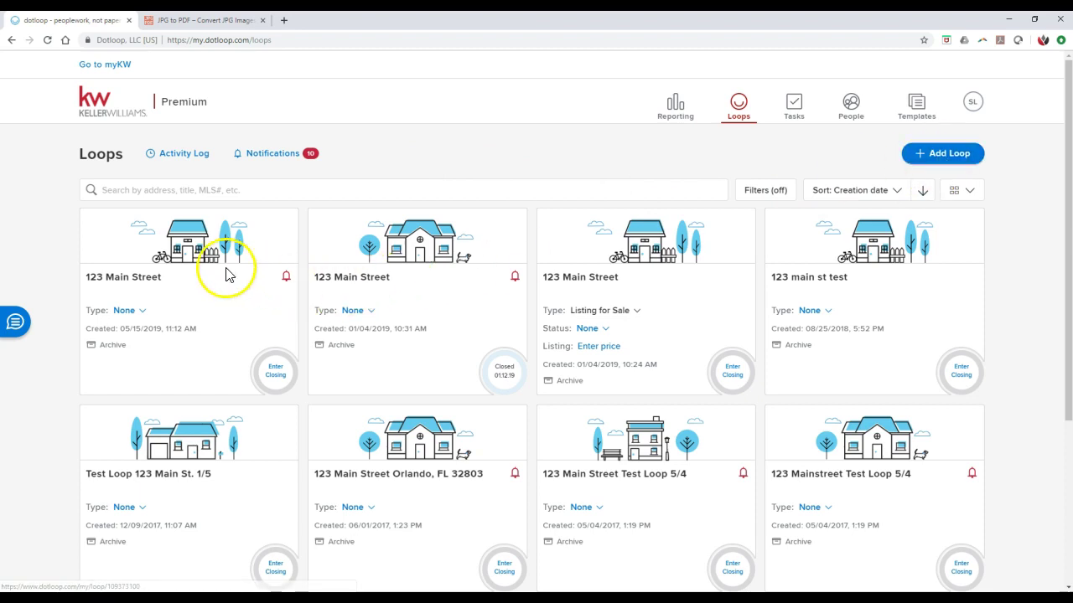
{"action": "left_click", "coordinate": [161, 289]}
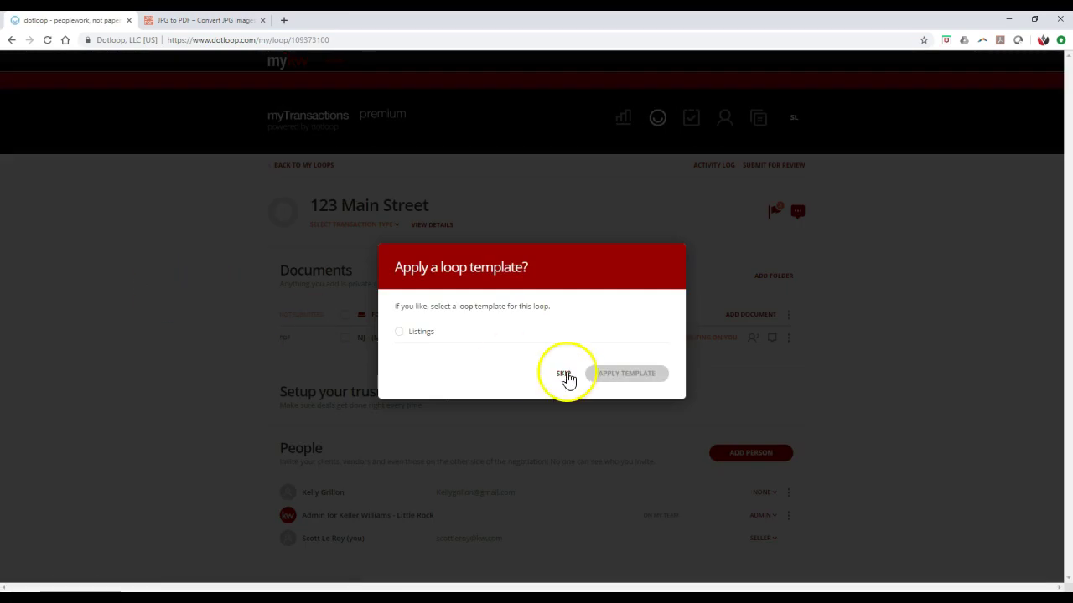
{"action": "left_click", "coordinate": [565, 374]}
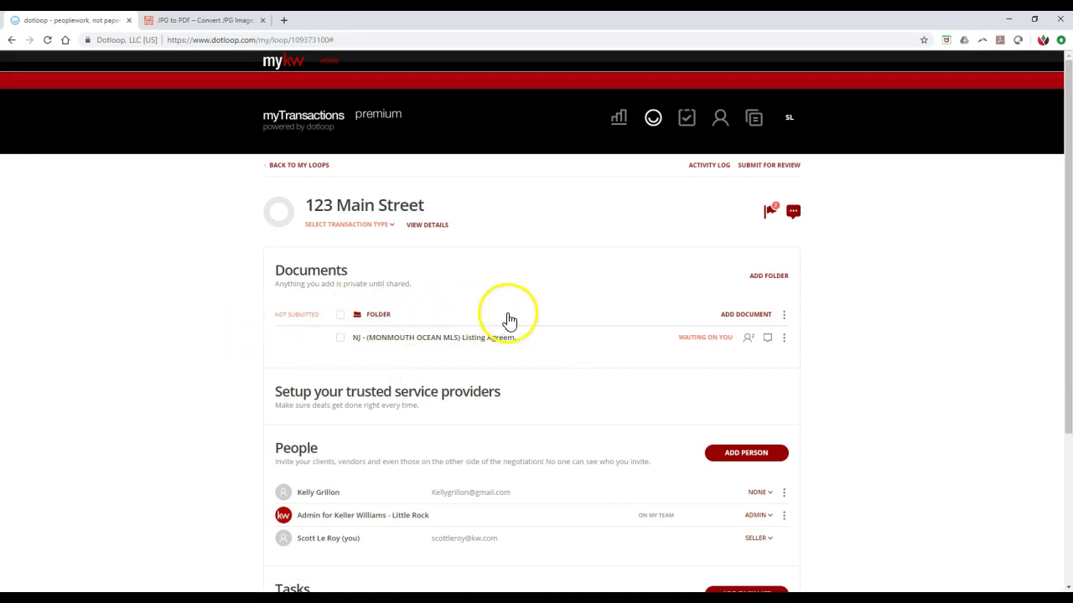
Step: Show the folder's ADD DOCUMENT options and try BROWSE, cancelling the file picker without a file
{"action": "left_click", "coordinate": [733, 324]}
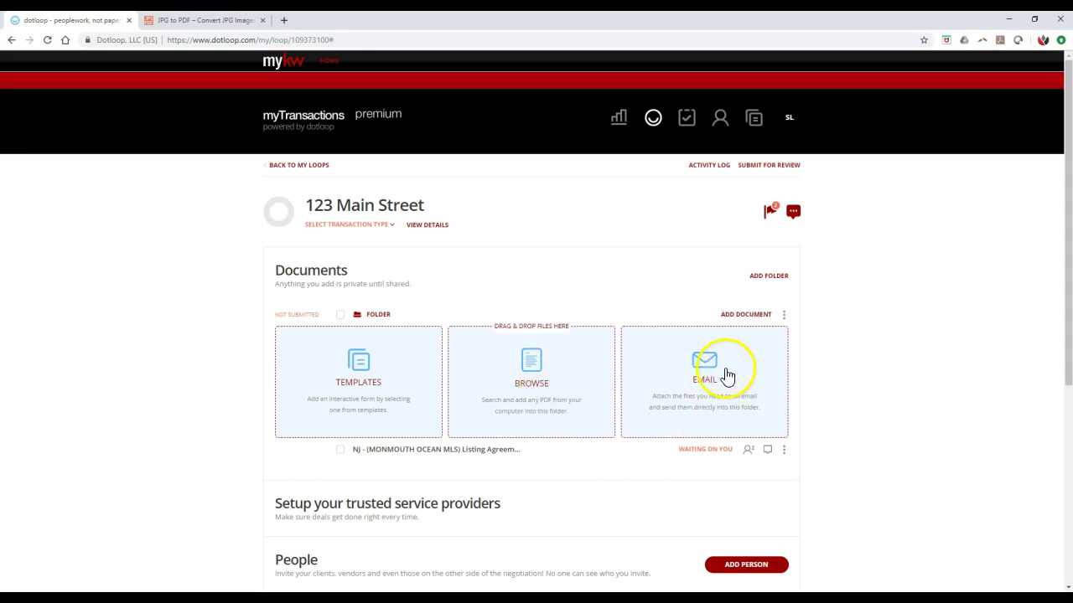
{"action": "left_click", "coordinate": [584, 376]}
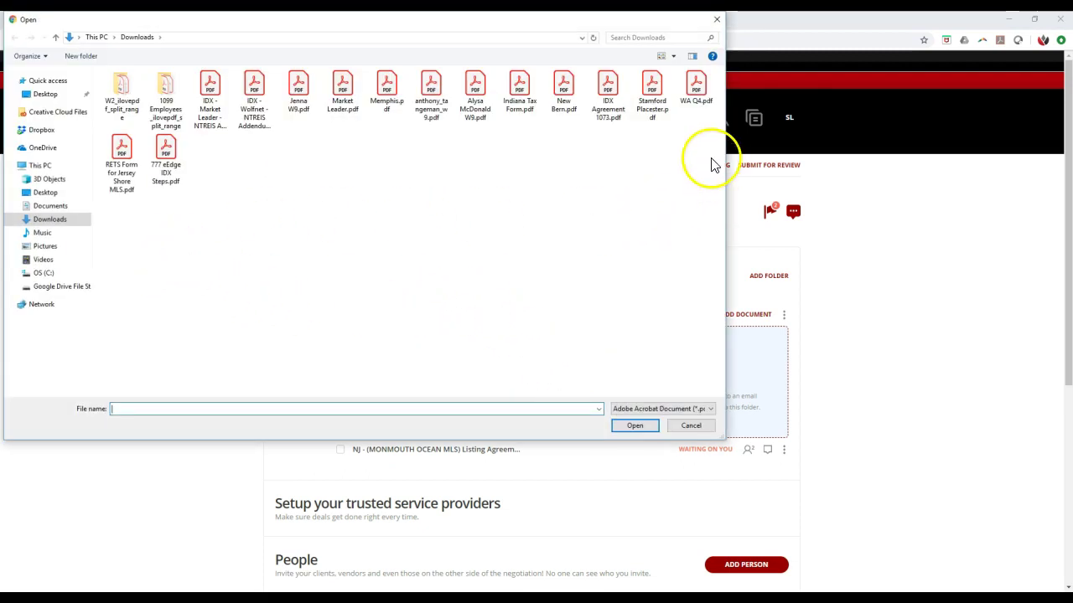
{"action": "left_click", "coordinate": [715, 23]}
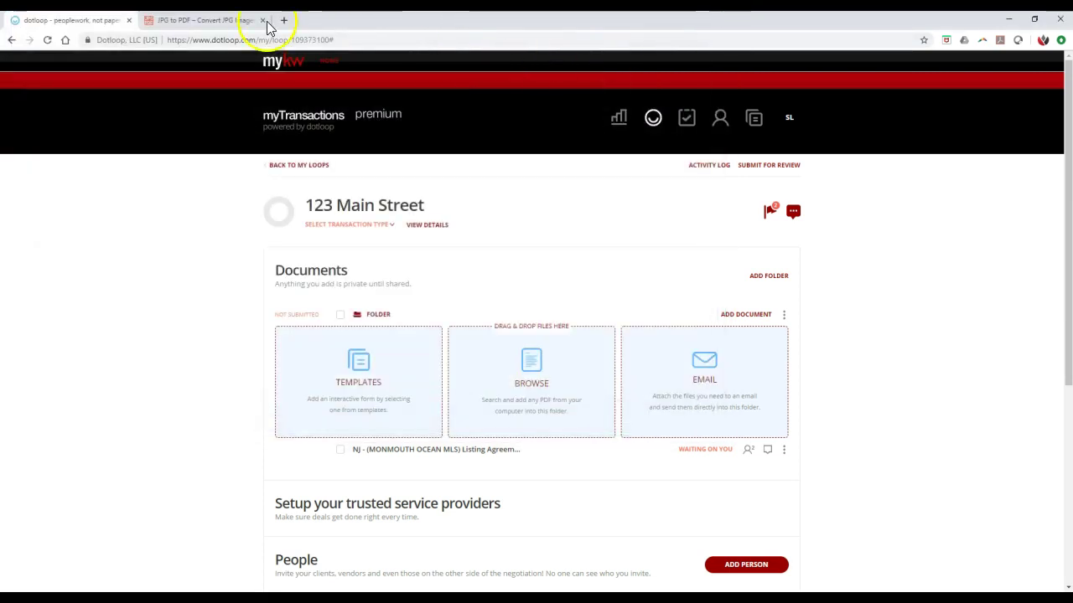
Step: Switch to the jpg2pdf.com converter and close the ads above and below UPLOAD FILES
{"action": "left_click", "coordinate": [208, 20]}
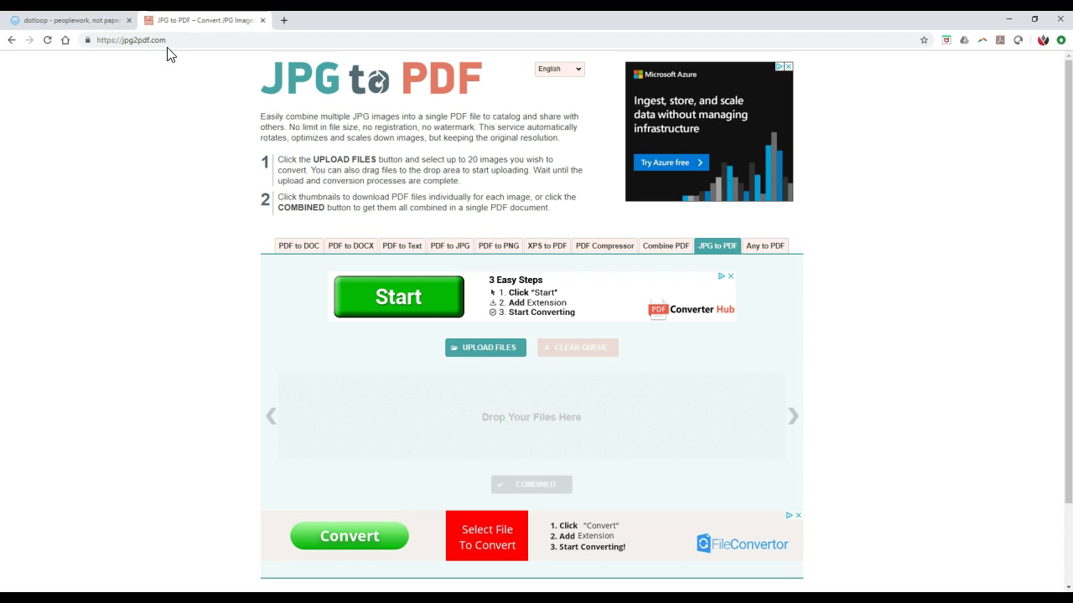
{"action": "left_click", "coordinate": [113, 33]}
{"action": "left_click", "coordinate": [492, 348]}
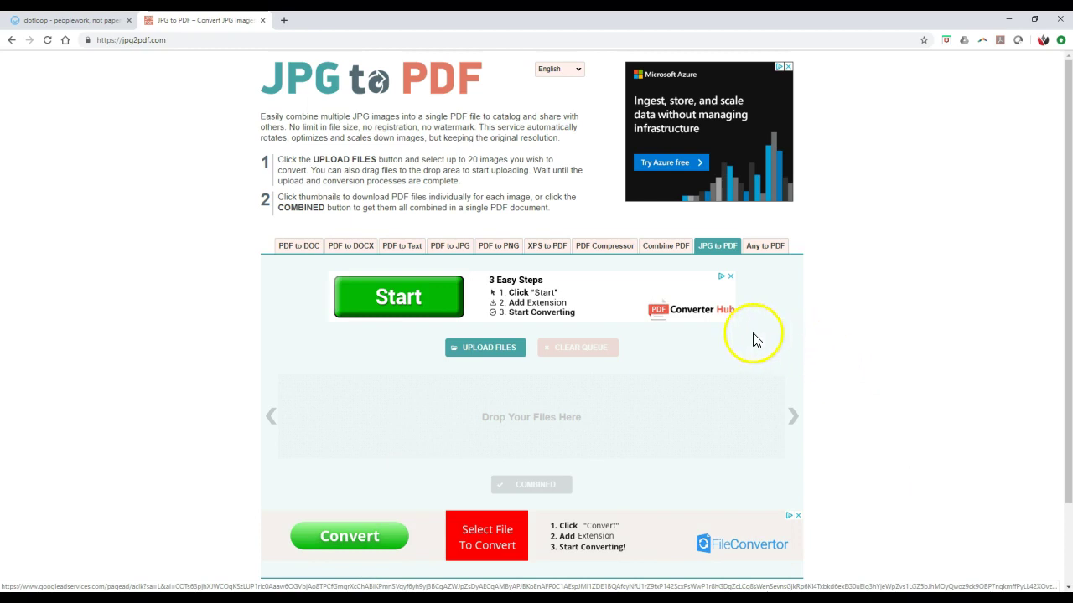
{"action": "left_click", "coordinate": [730, 276]}
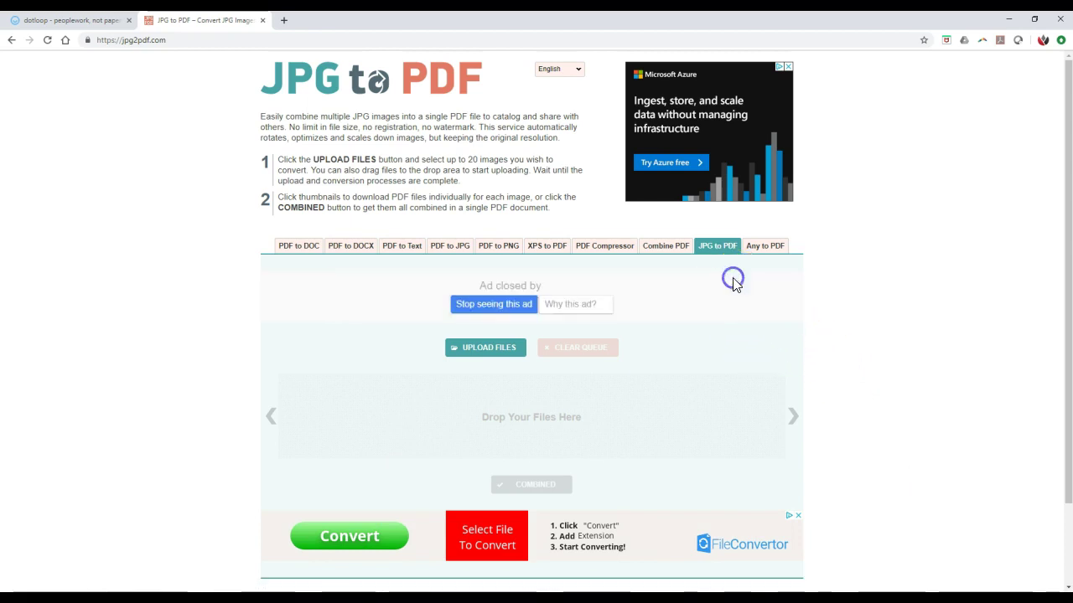
{"action": "left_click", "coordinate": [797, 515]}
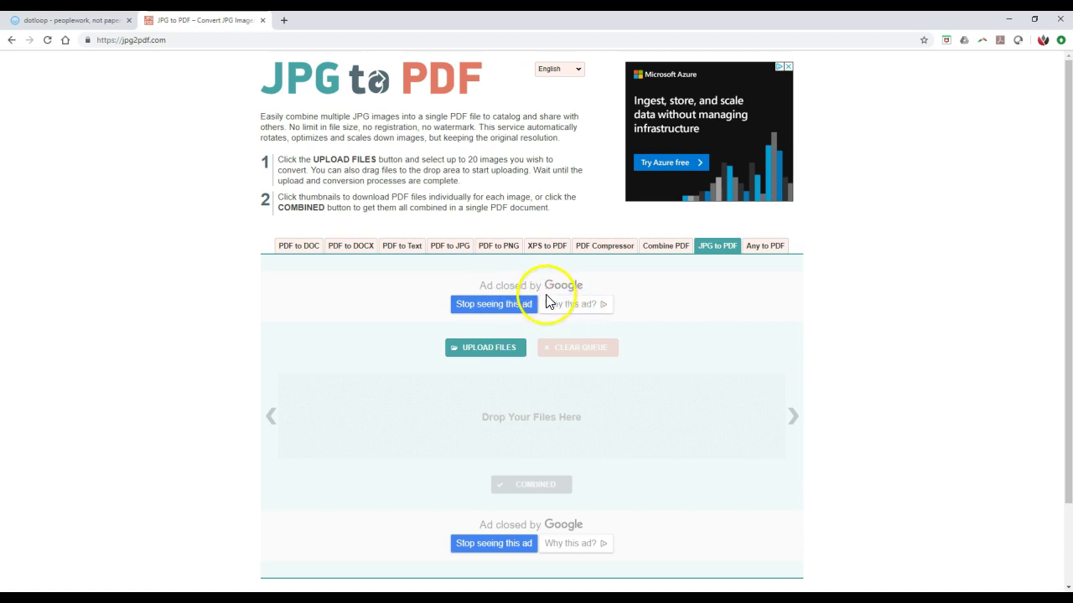
Step: Upload Document_Mutual_Release.jpeg from the Pictures folder to jpg2pdf.com for conversion
{"action": "left_click", "coordinate": [493, 355]}
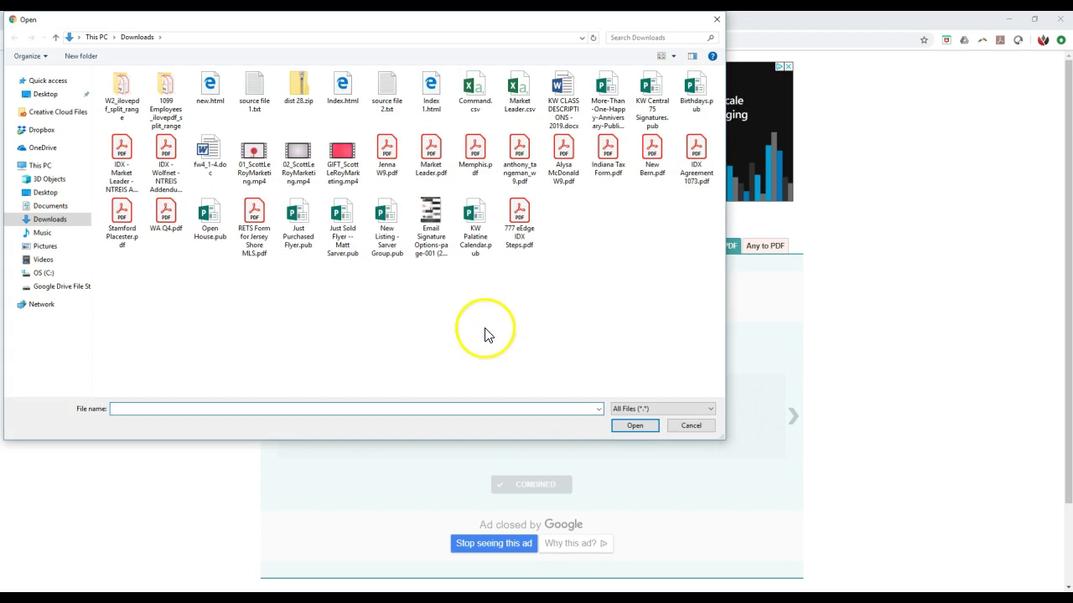
{"action": "left_click", "coordinate": [45, 246]}
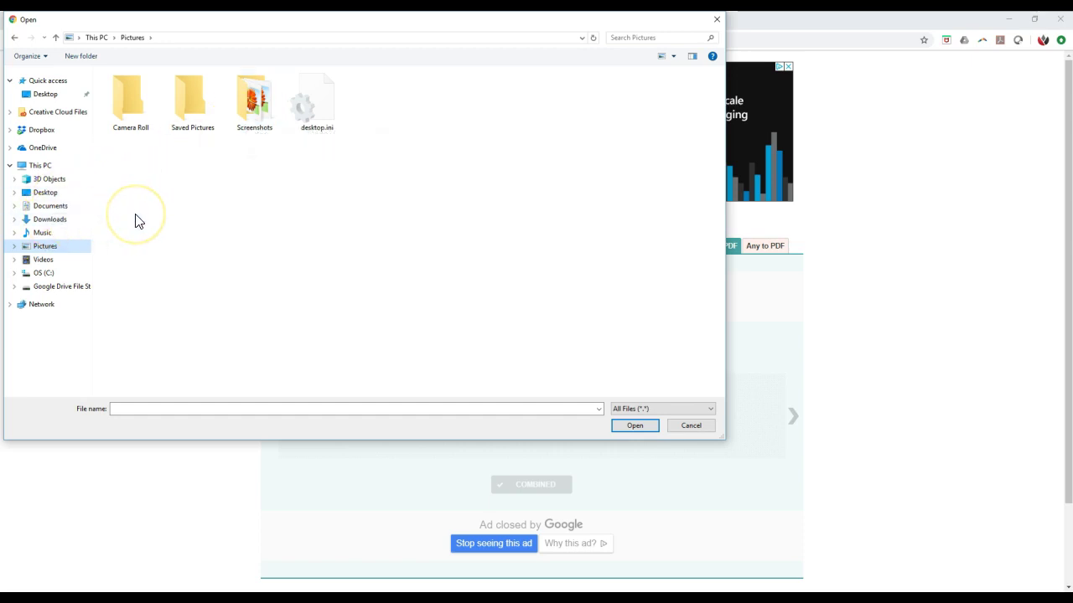
{"action": "key", "text": "ctrl+v"}
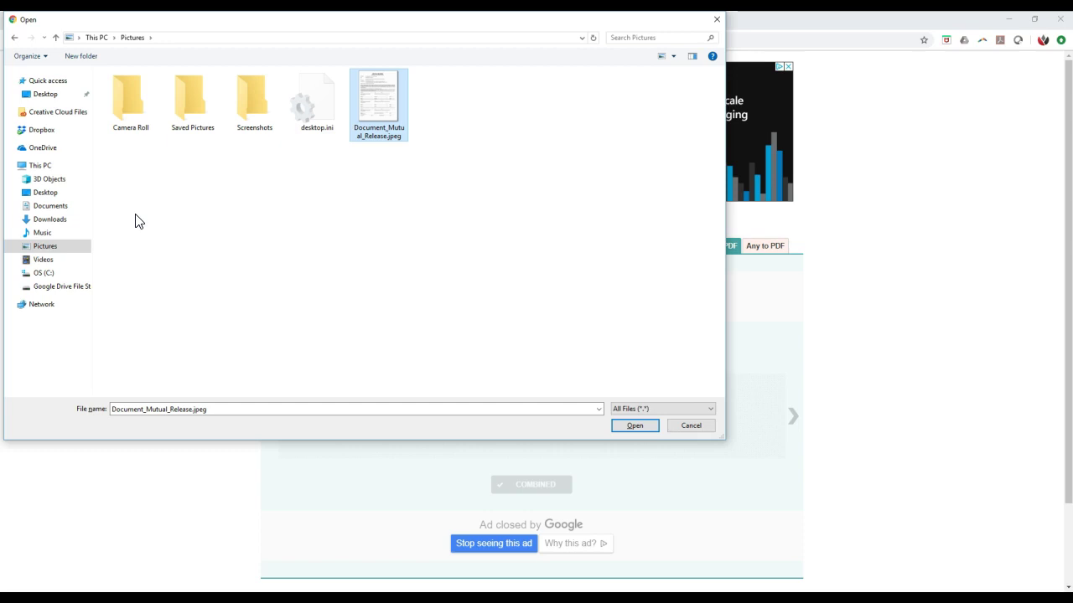
{"action": "left_click", "coordinate": [140, 218]}
{"action": "left_click", "coordinate": [395, 130]}
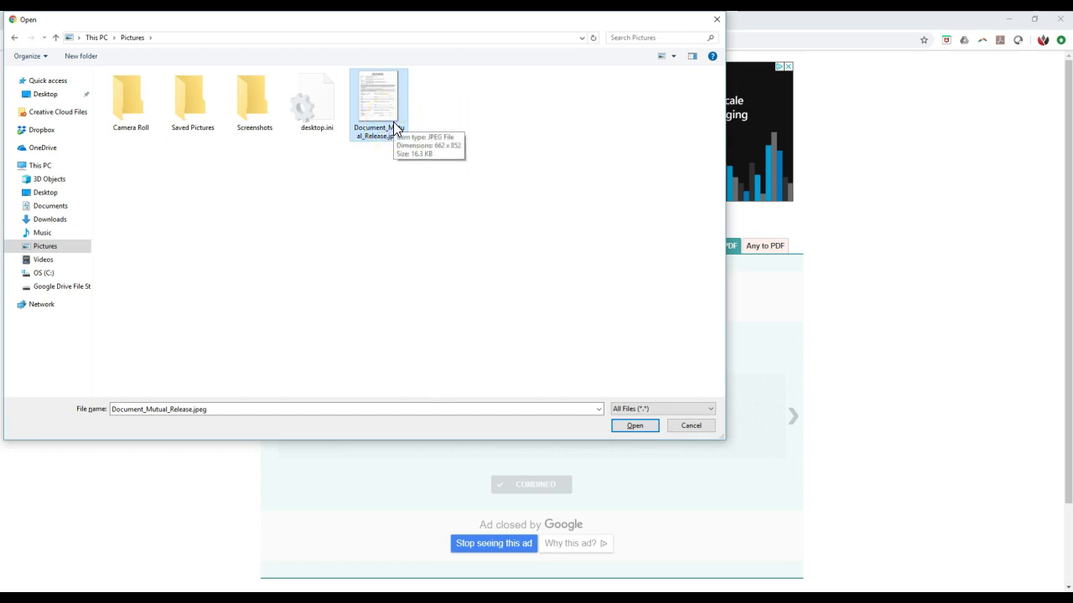
{"action": "double_click", "coordinate": [396, 130]}
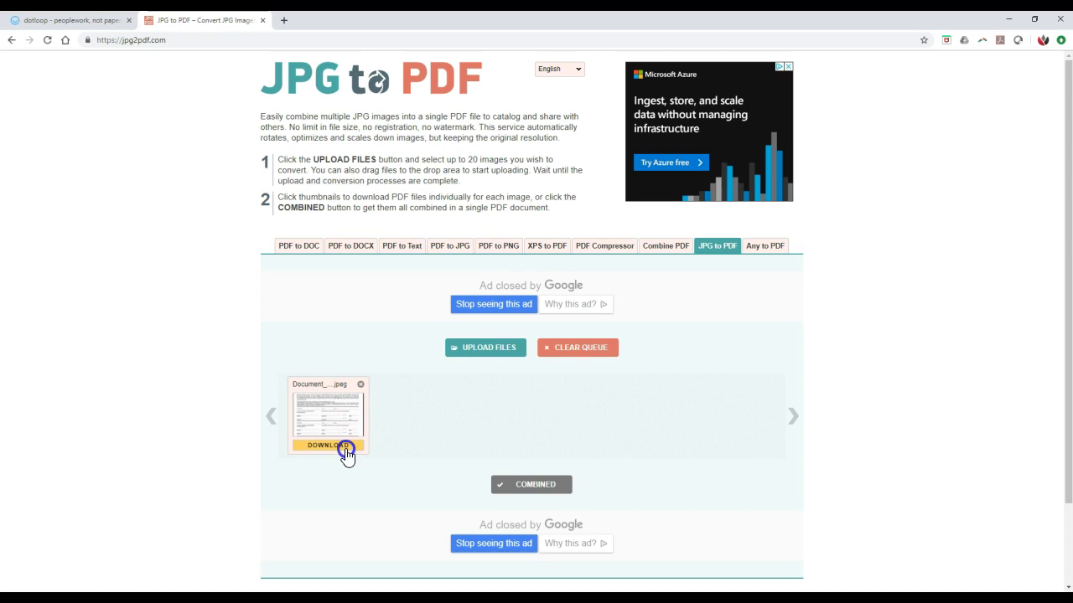
Step: Download the converted Document_Mutual_Release.pdf and review it in Acrobat Reader
{"action": "left_click", "coordinate": [345, 451]}
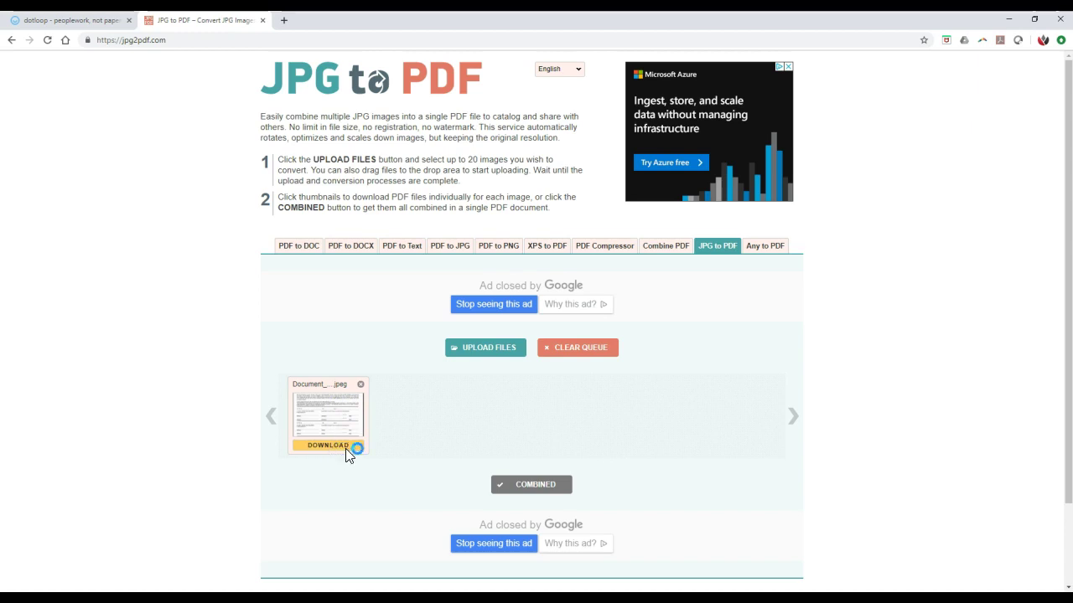
{"action": "left_click", "coordinate": [196, 392]}
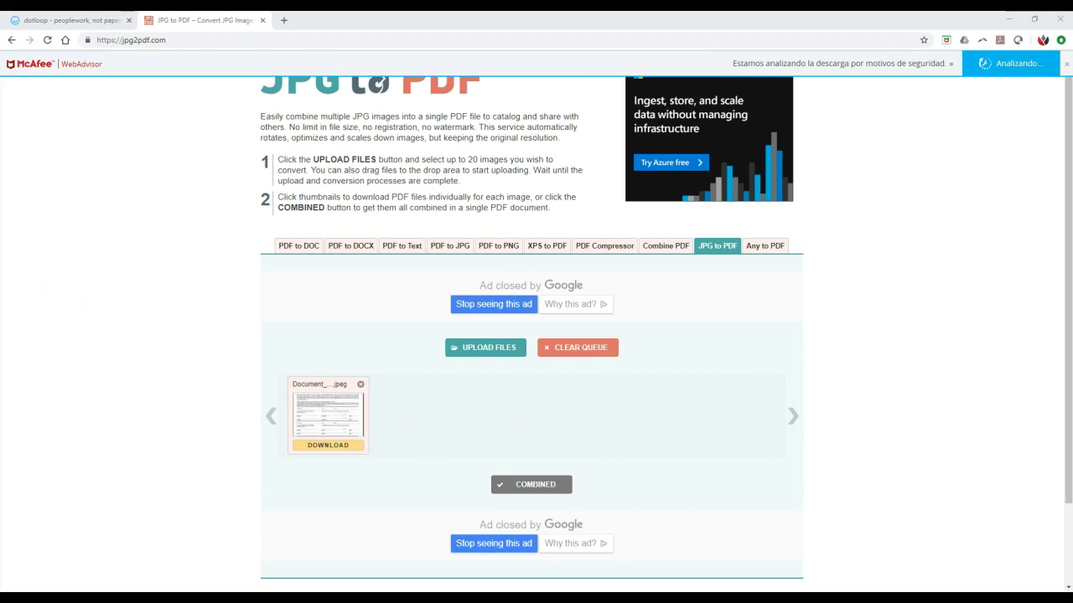
{"action": "left_click_drag", "start_coordinate": [210, 58], "coordinate": [814, 34]}
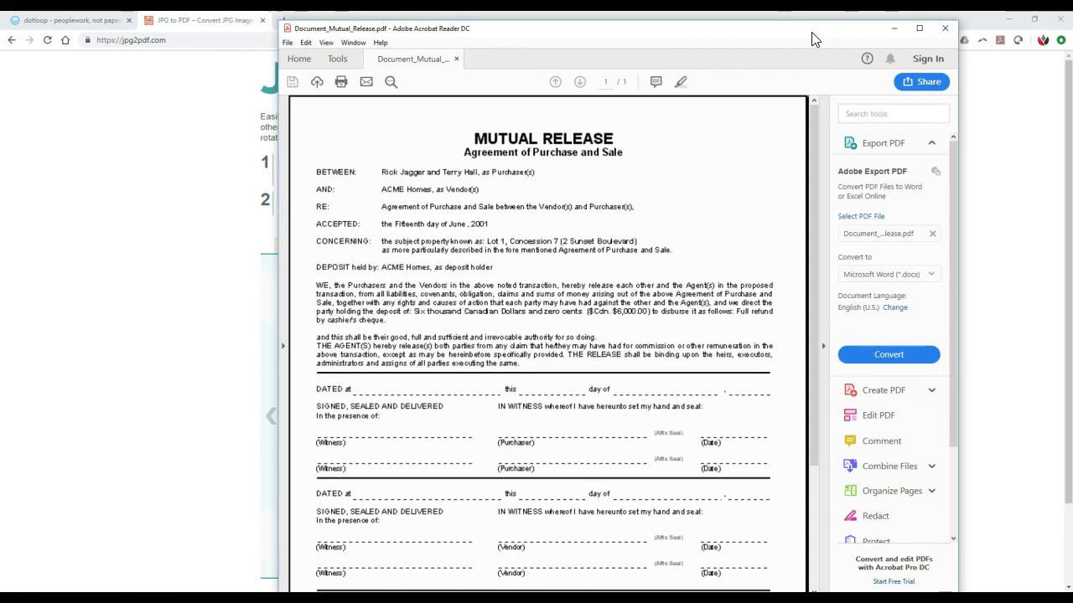
Step: Close Acrobat and add Document_Mutual_Release.pdf from Downloads to the 123 Main Street loop
{"action": "left_click", "coordinate": [944, 27]}
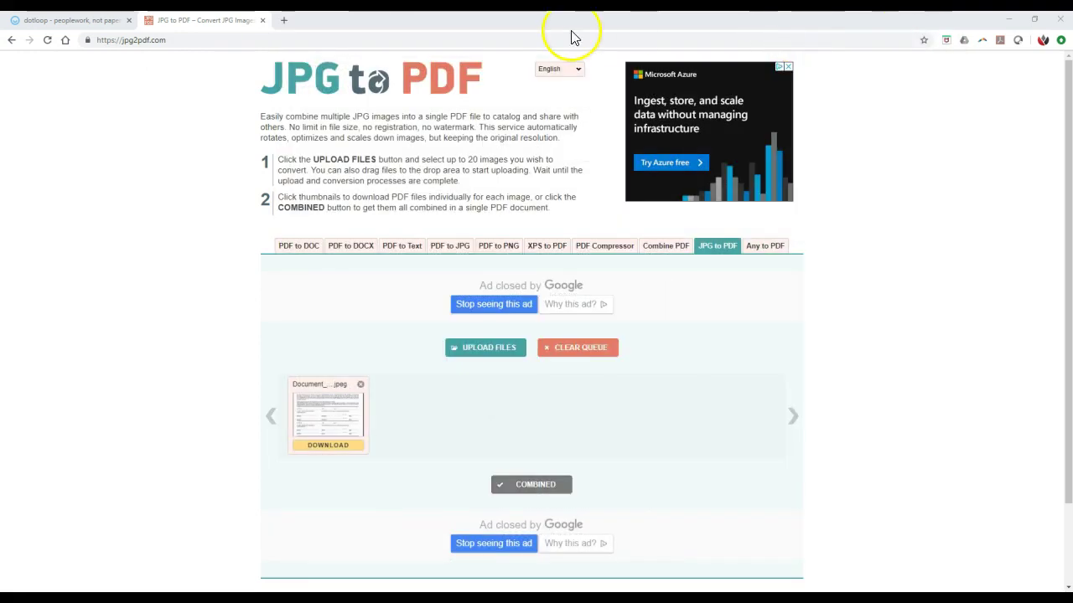
{"action": "left_click", "coordinate": [93, 22]}
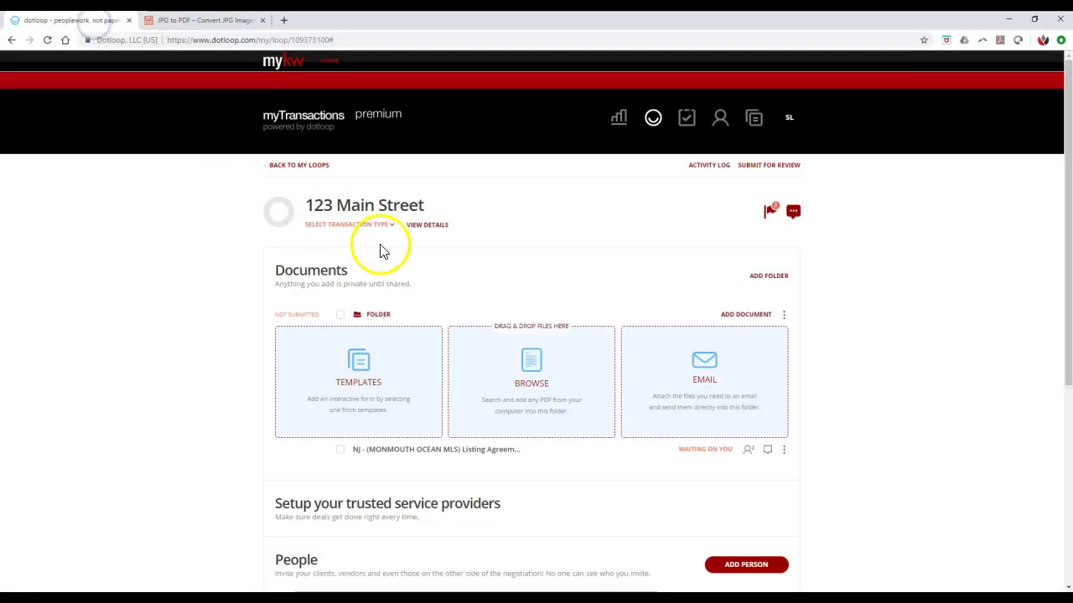
{"action": "left_click", "coordinate": [535, 394]}
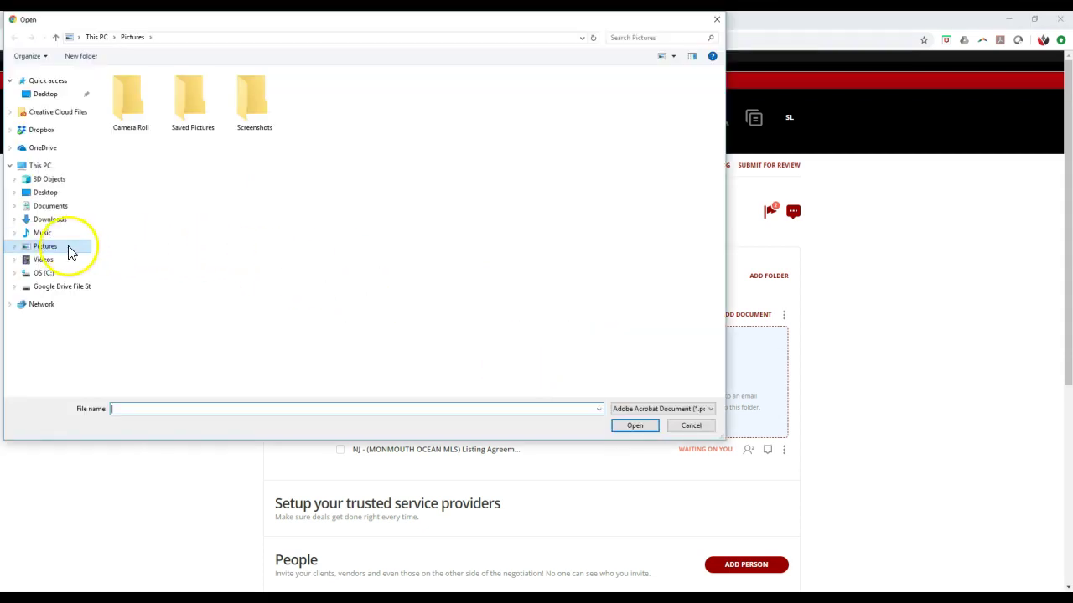
{"action": "left_click", "coordinate": [50, 221]}
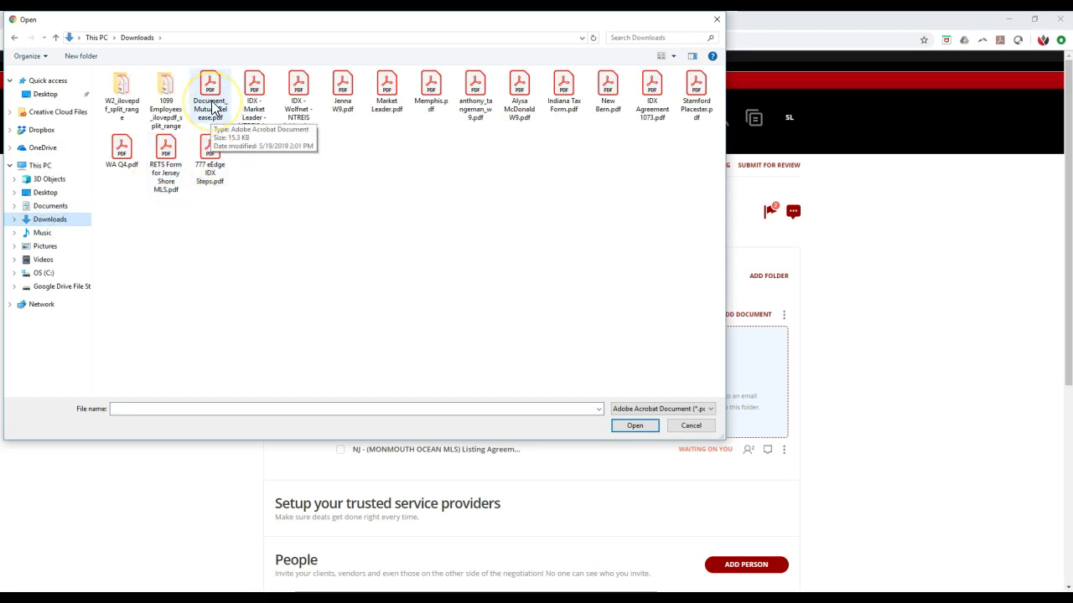
{"action": "double_click", "coordinate": [210, 101]}
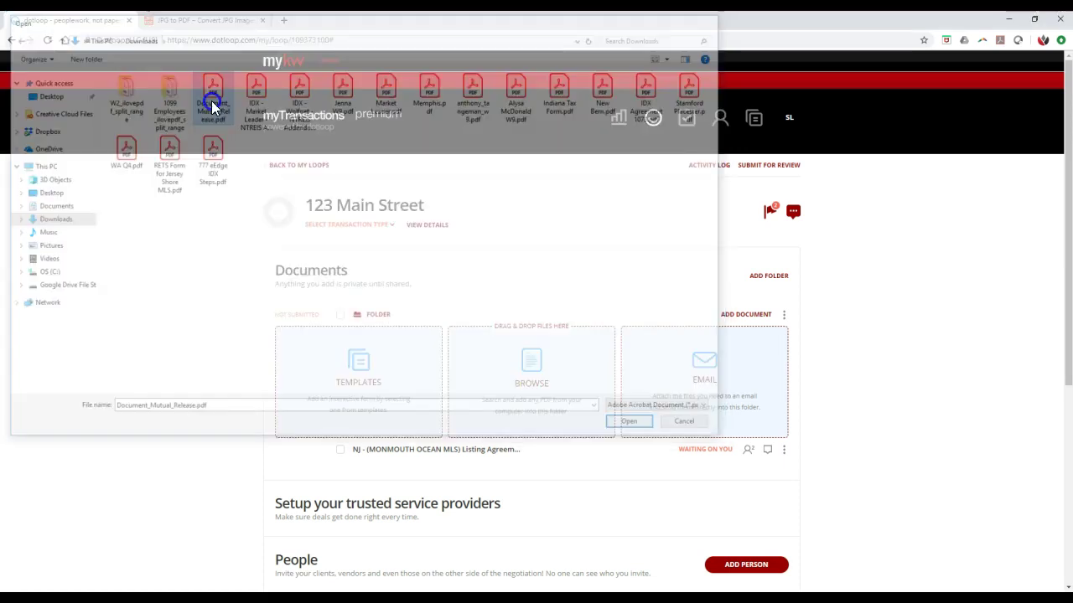
{"action": "scroll", "coordinate": [287, 148], "scroll_direction": "down", "scroll_amount": 3}
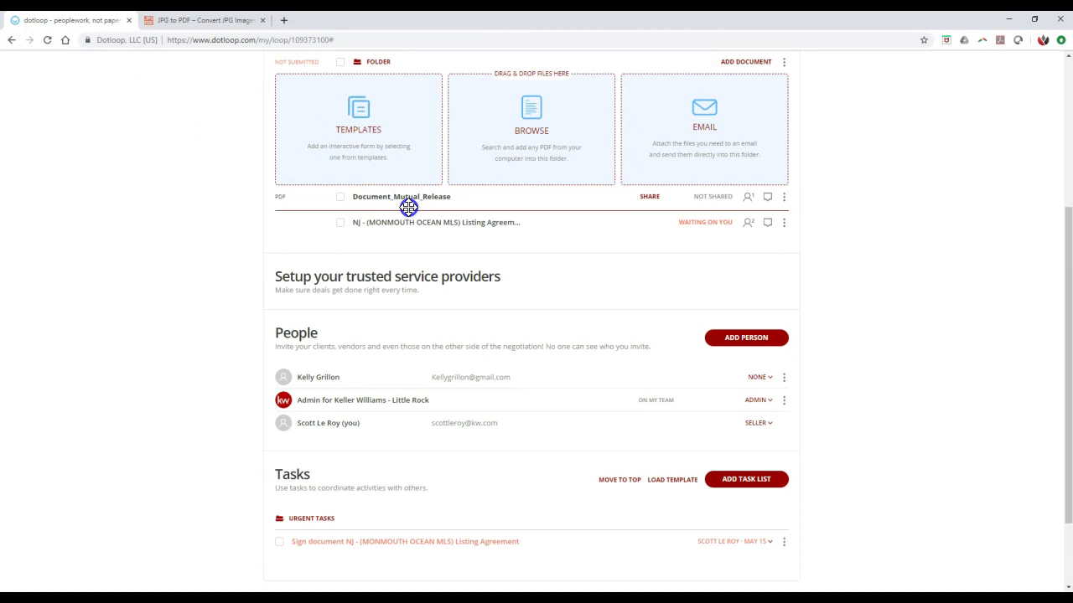
{"action": "scroll", "coordinate": [845, 230], "scroll_direction": "up", "scroll_amount": 1}
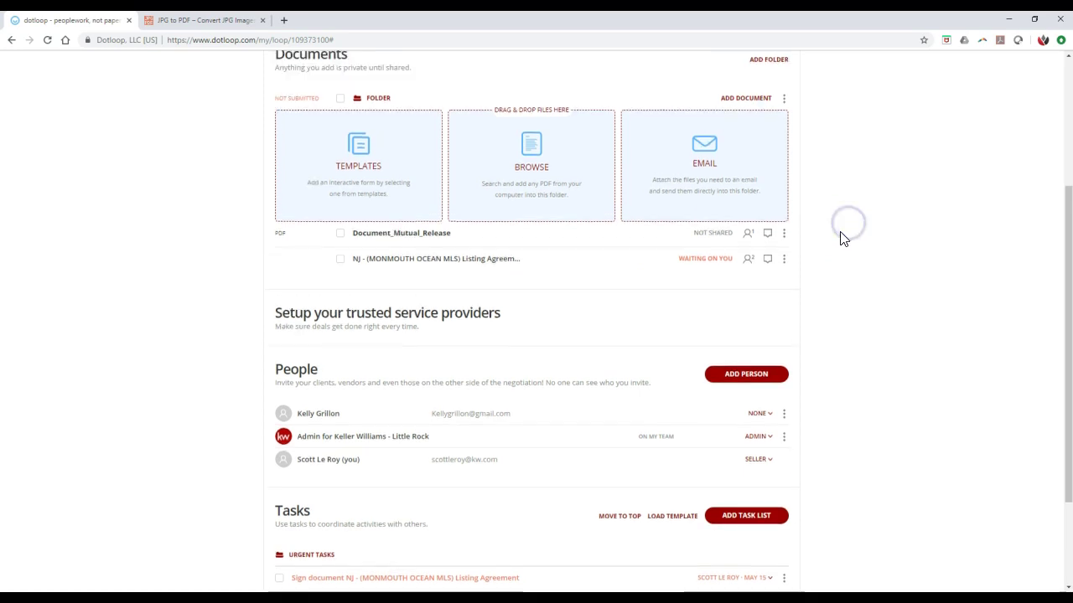
{"action": "scroll", "coordinate": [843, 238], "scroll_direction": "up", "scroll_amount": 1}
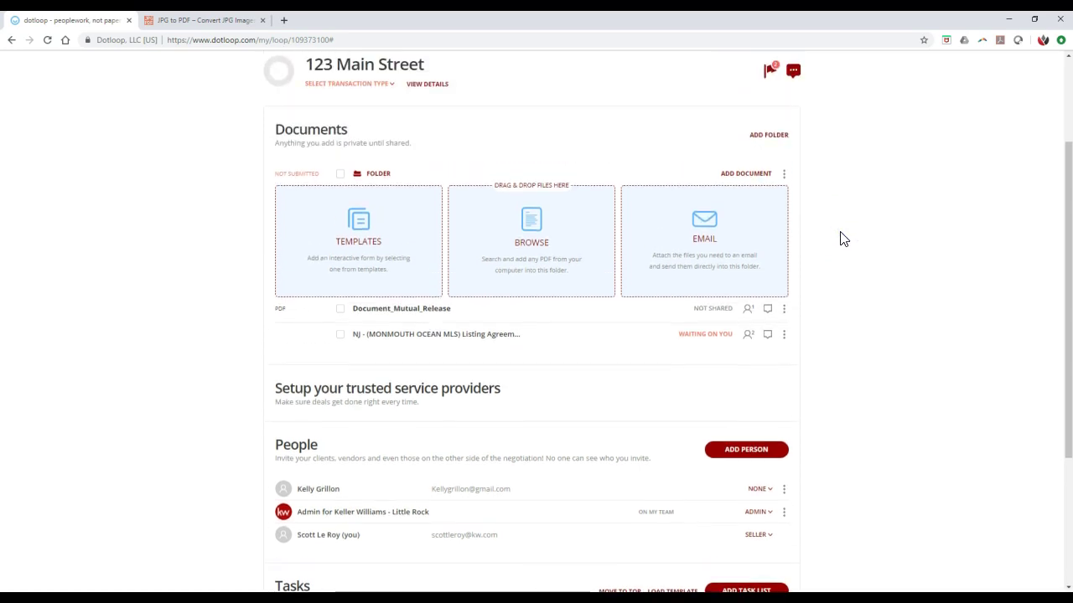
{"action": "scroll", "coordinate": [844, 239], "scroll_direction": "up", "scroll_amount": 1}
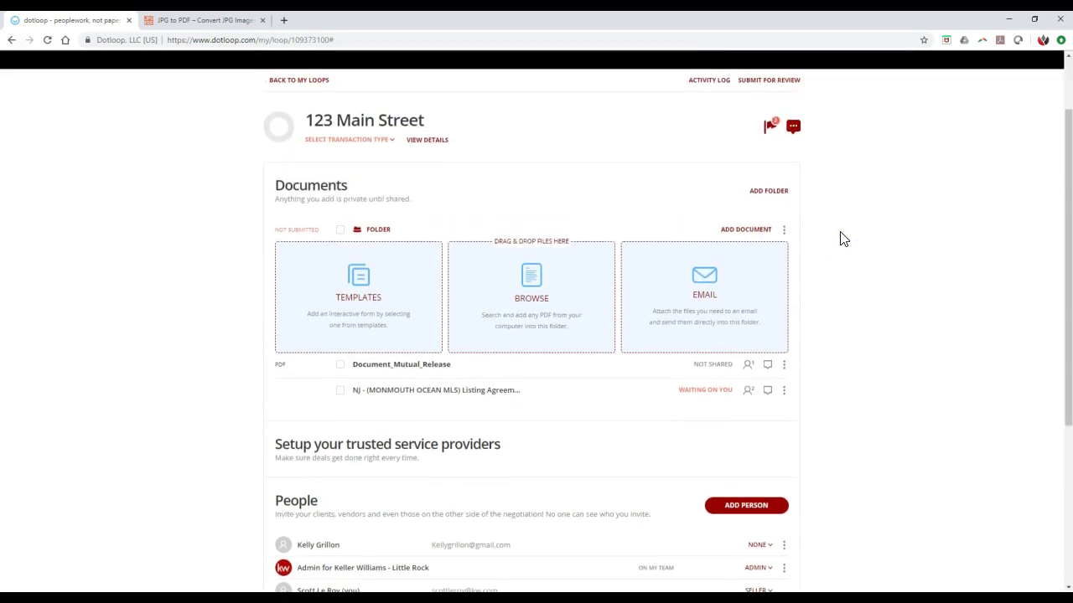